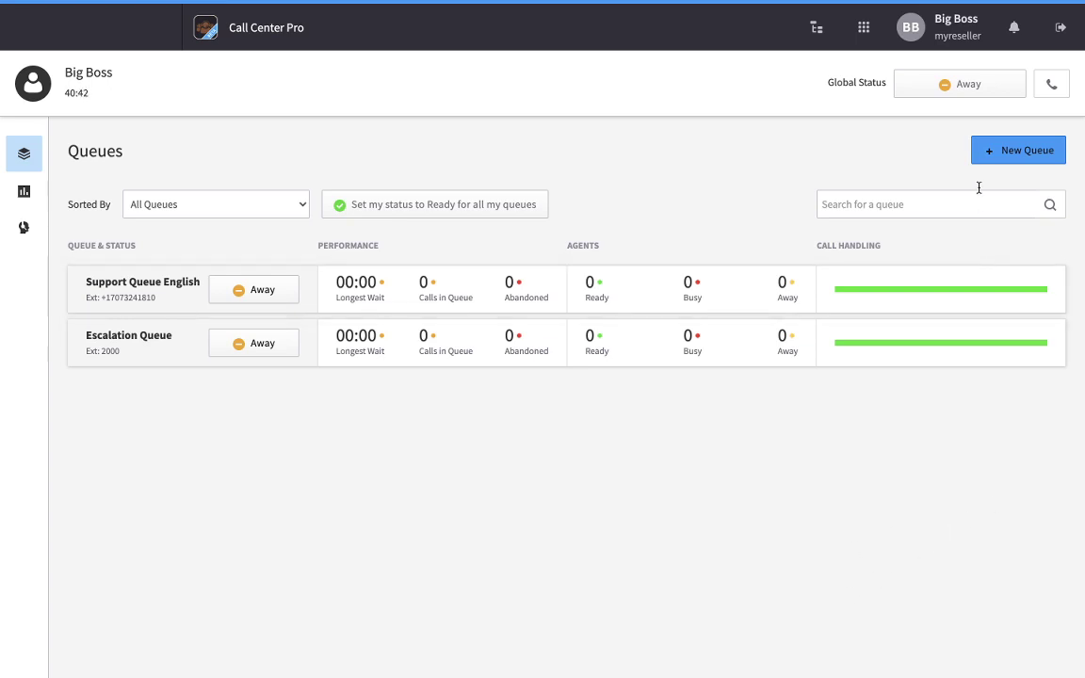
- Name the new queue 'Phone Support 1'
left_click(1001, 153)
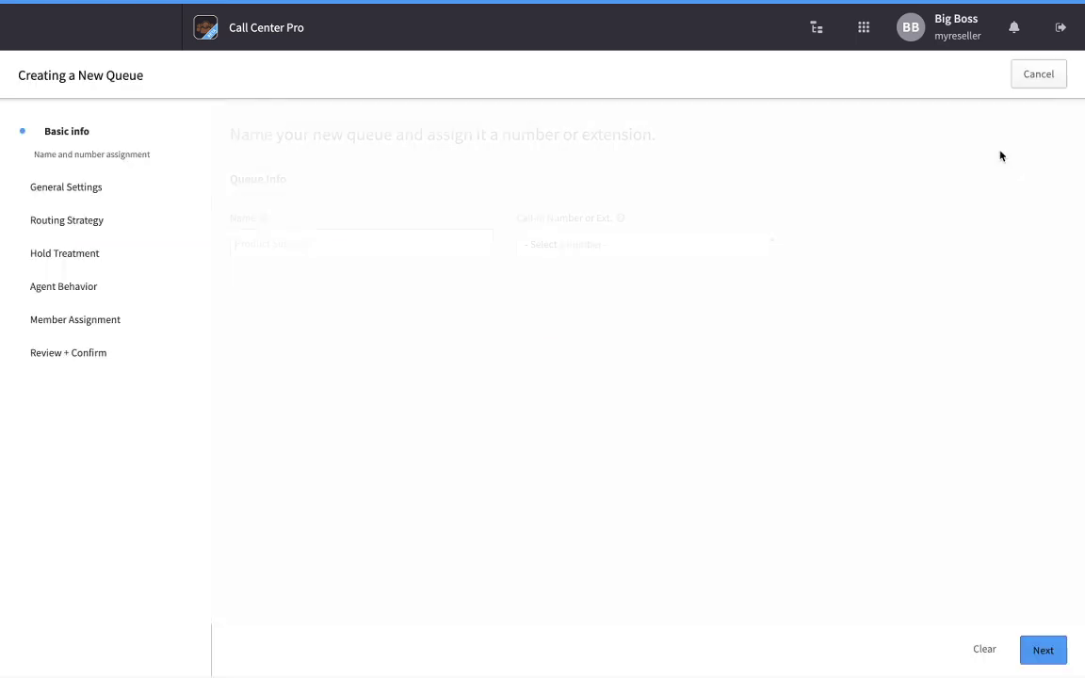
left_click(462, 242)
key("Down")
key("Down")
key("Return")
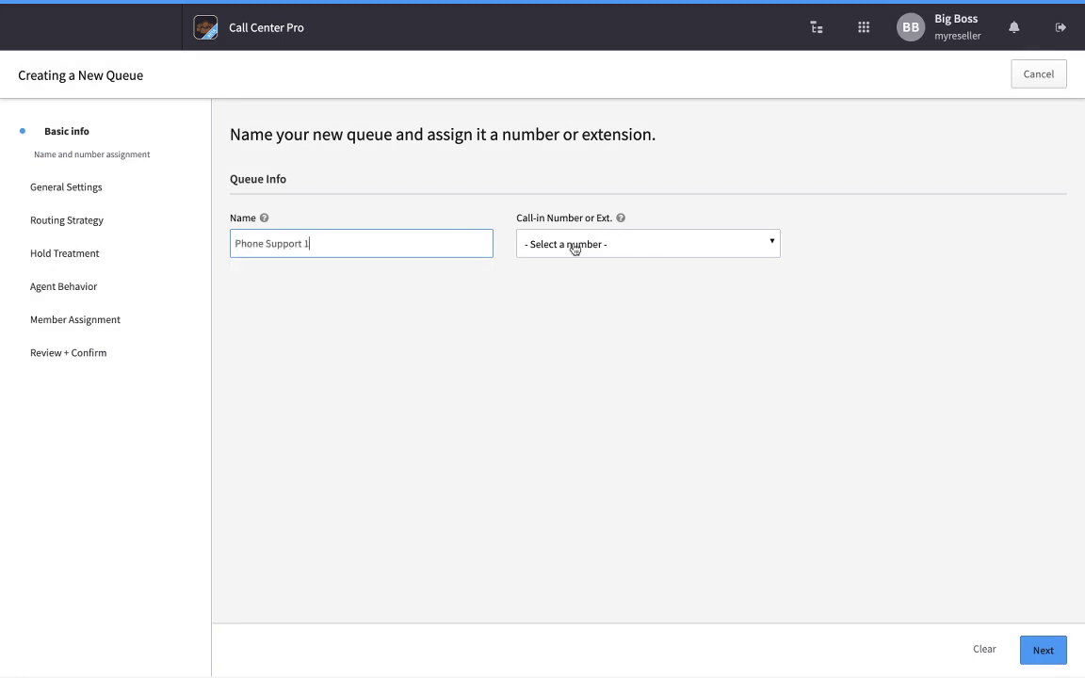
left_click(588, 246)
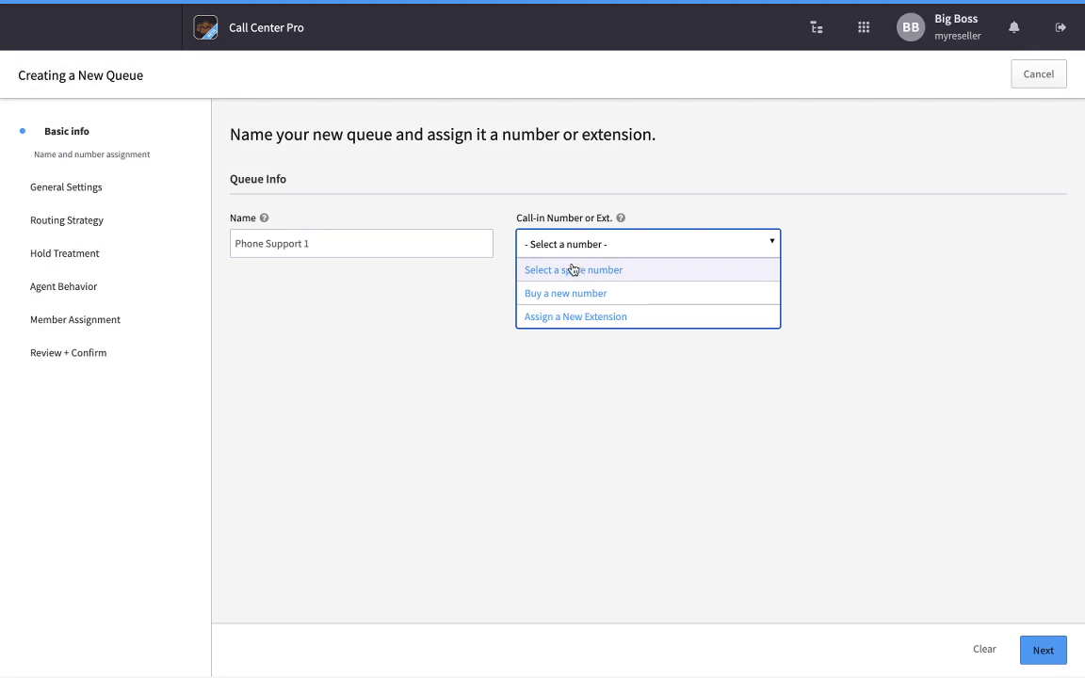
left_click(572, 269)
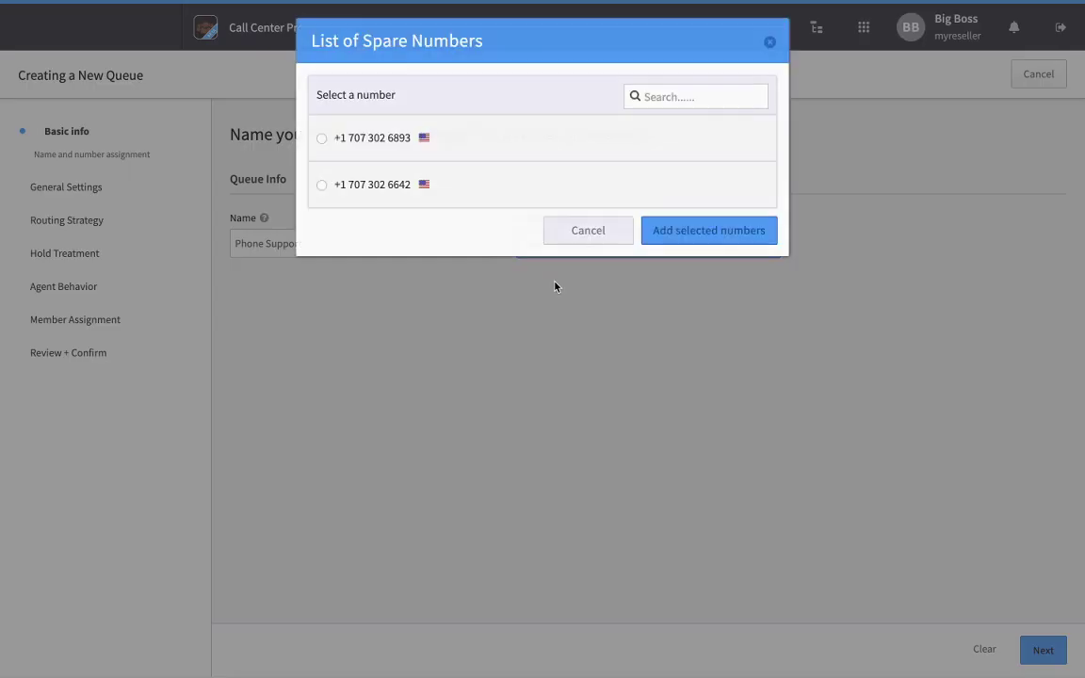
left_click(678, 235)
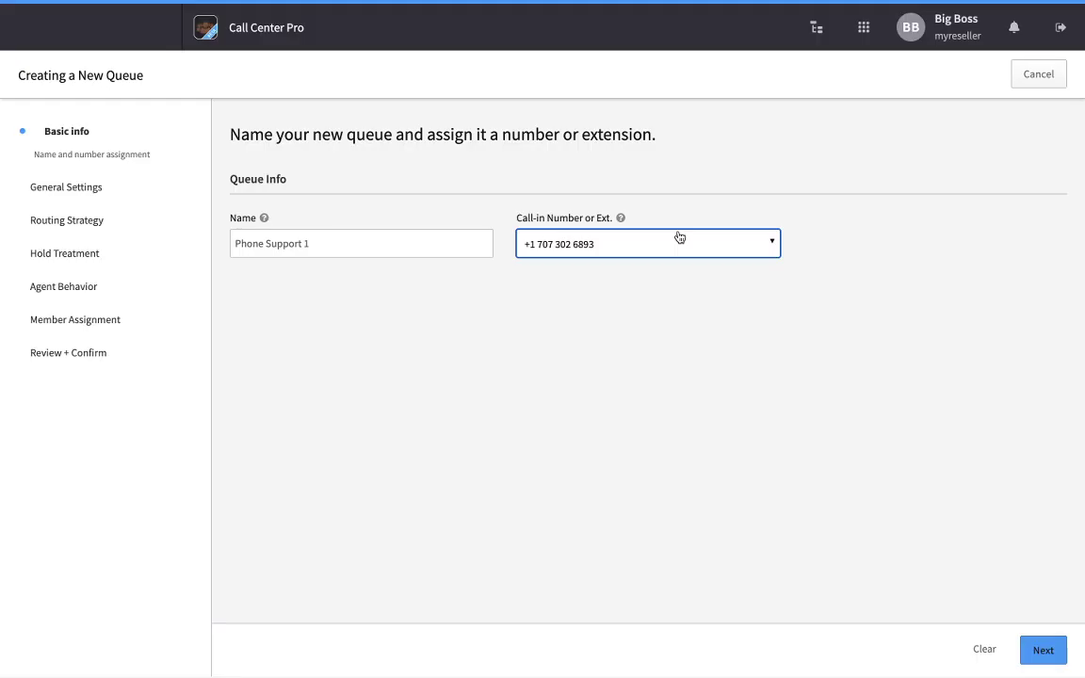
left_click(1054, 645)
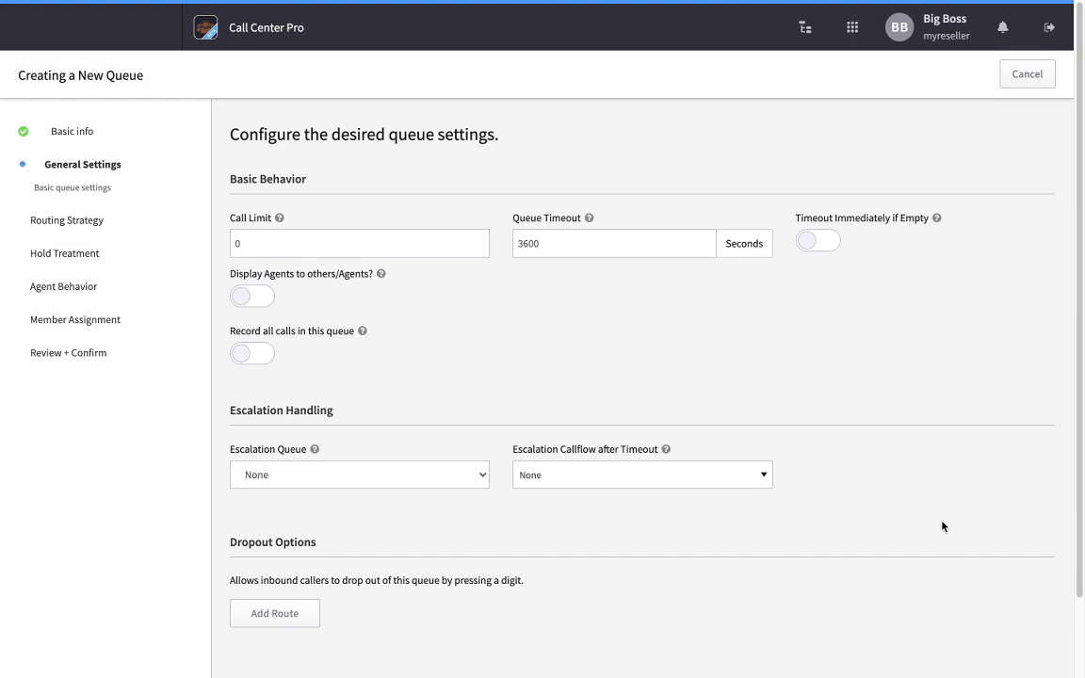
- Set call limit to 25 and enable timeout-if-empty, agent visibility and call recording
double_click(368, 250)
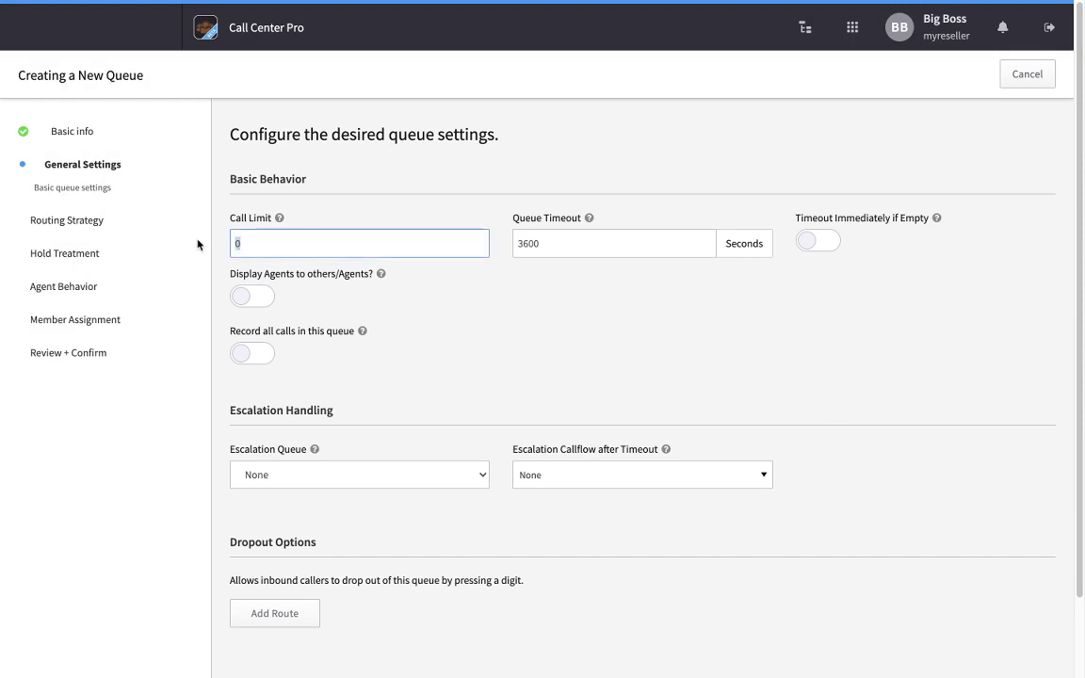
type("25")
left_click(566, 288)
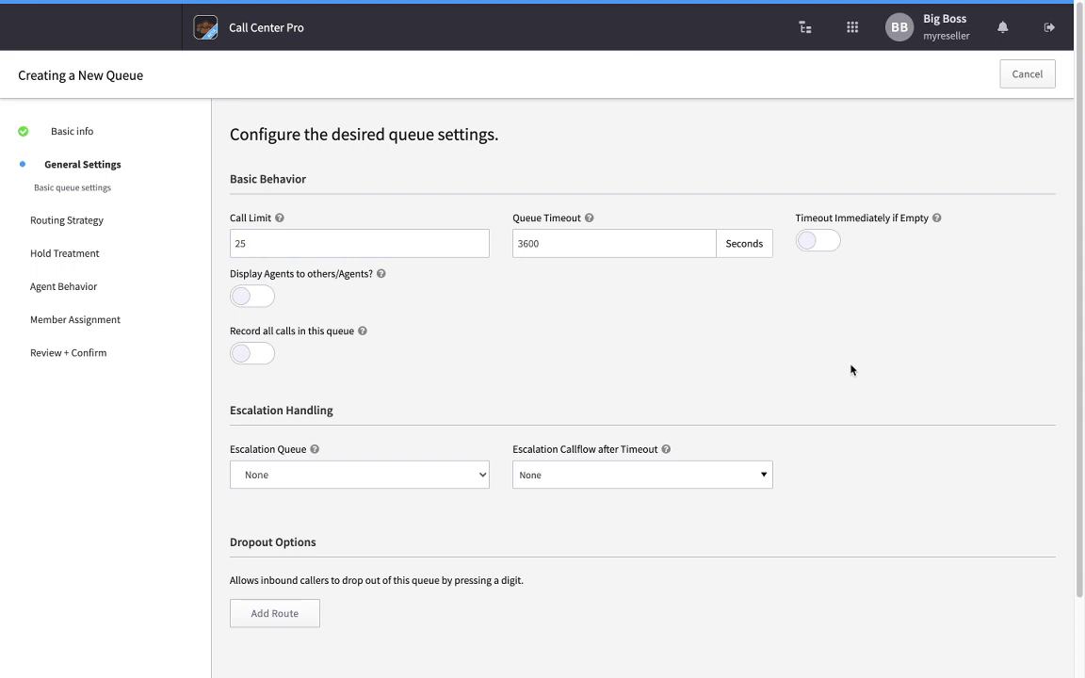
left_click(825, 243)
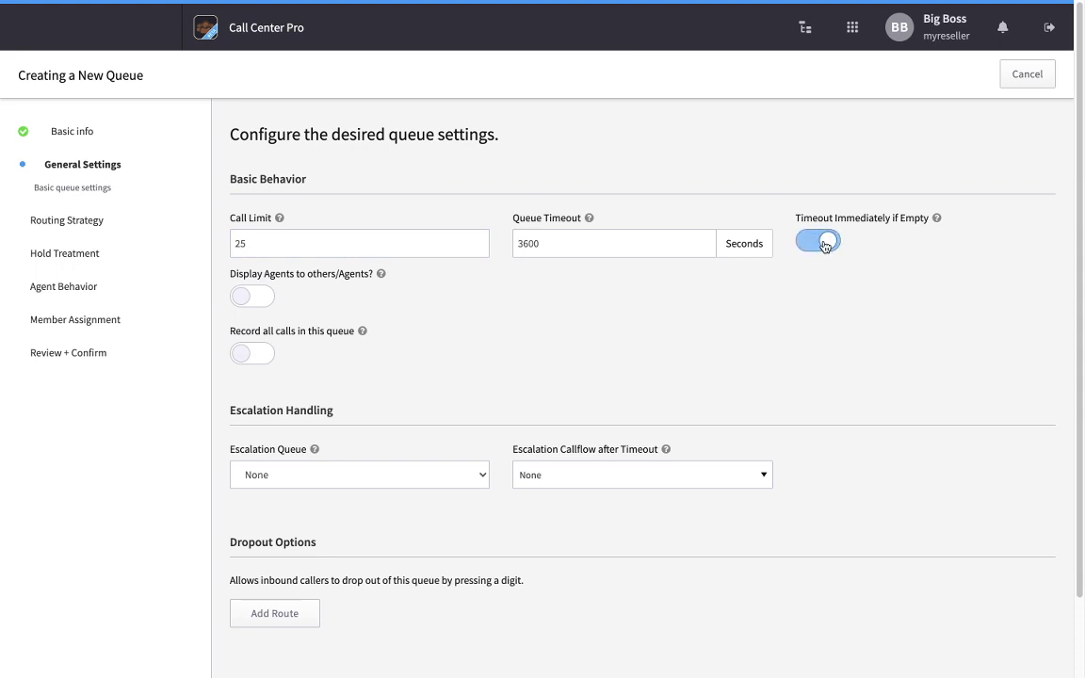
left_click(269, 301)
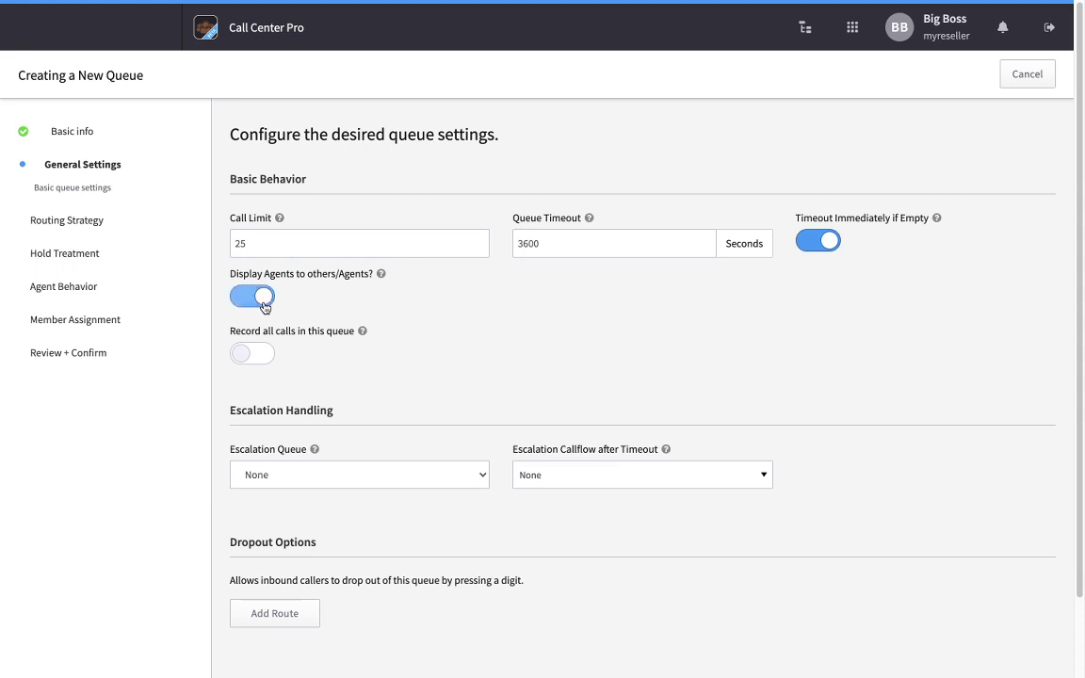
left_click(262, 354)
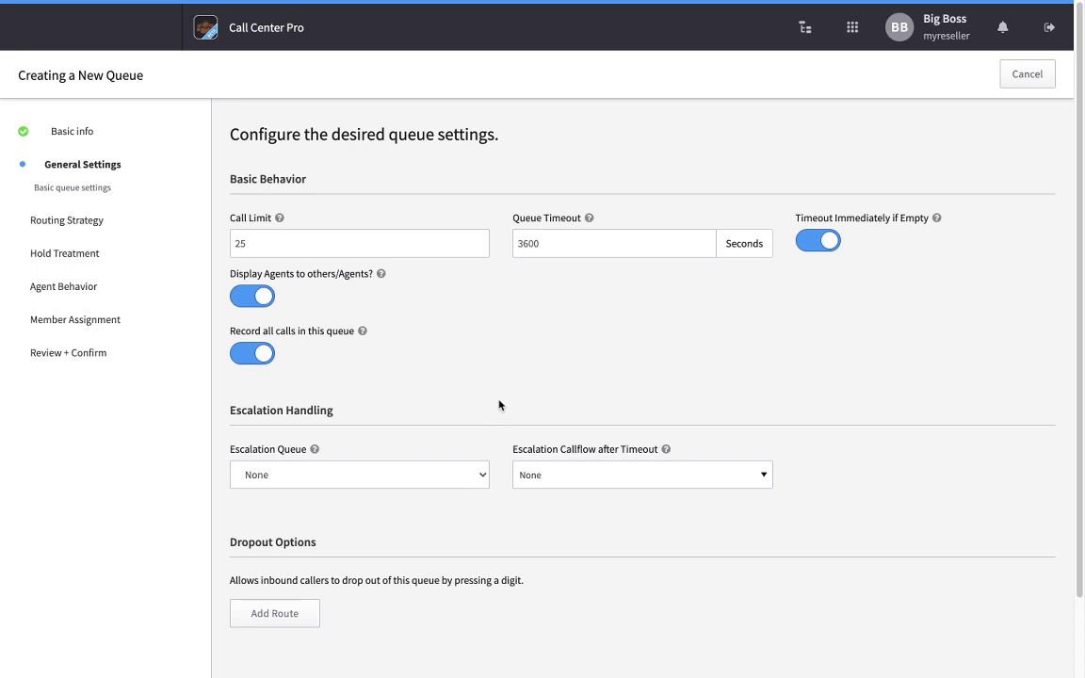
- Escalate overflow to Escalation Queue and send timed-out calls to a user's callflow
left_click(482, 475)
left_click(438, 491)
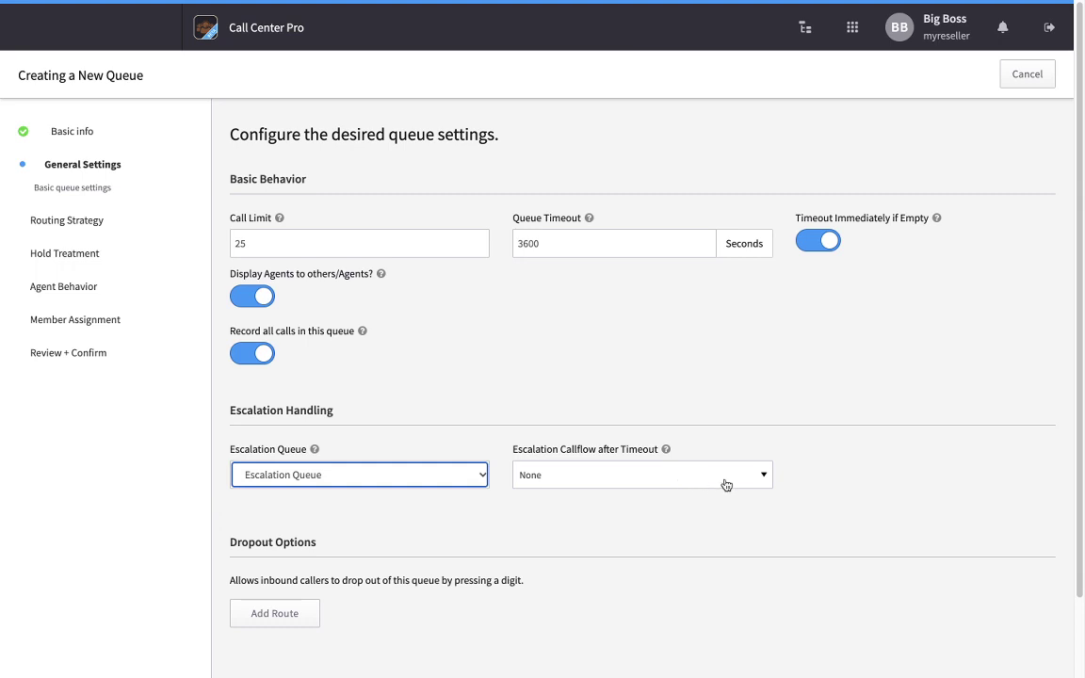
left_click(758, 480)
left_click(588, 569)
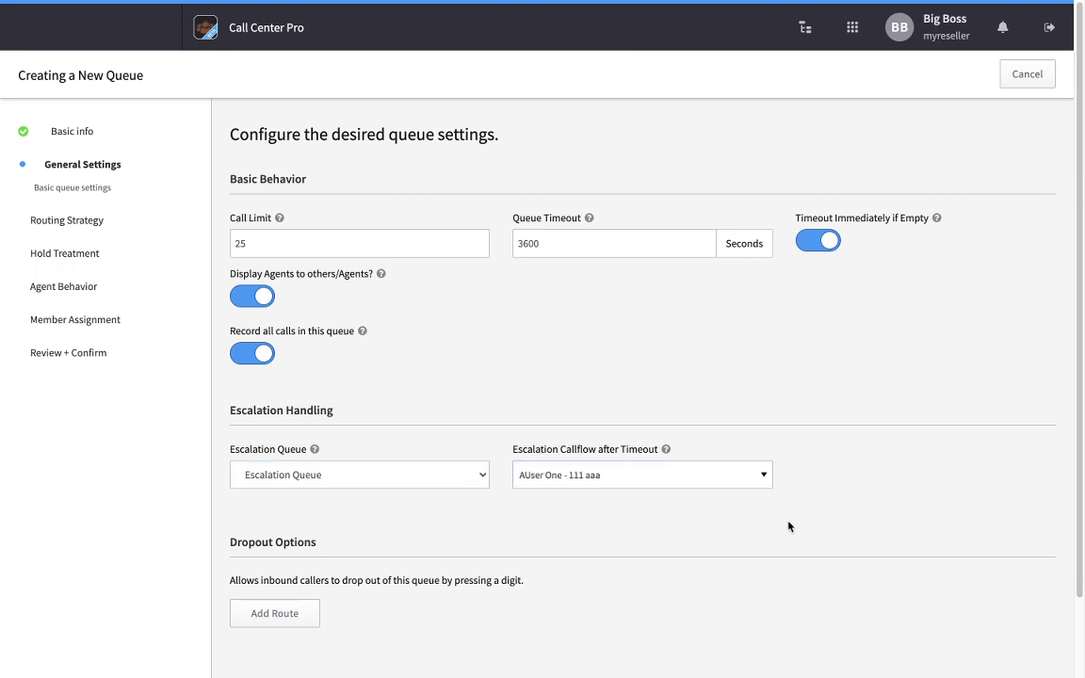
scroll(787, 525, "down", 2)
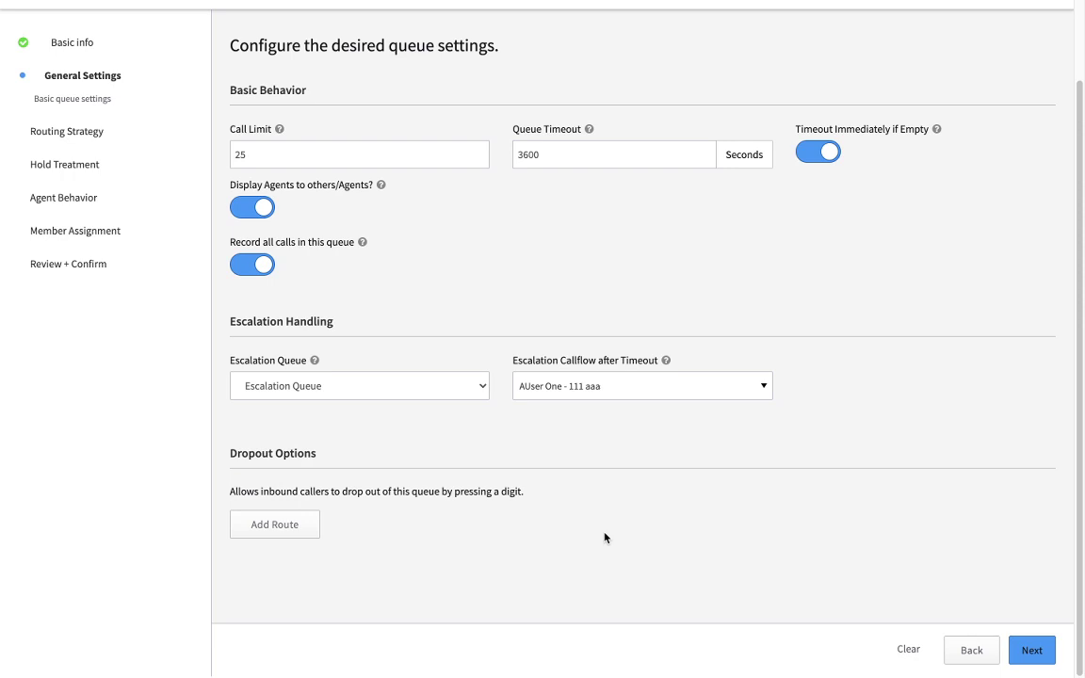
- Add dropout routes: Press 0 and Press 2 to user extensions, Press 1 to the cellphone
left_click(286, 523)
left_click(387, 426)
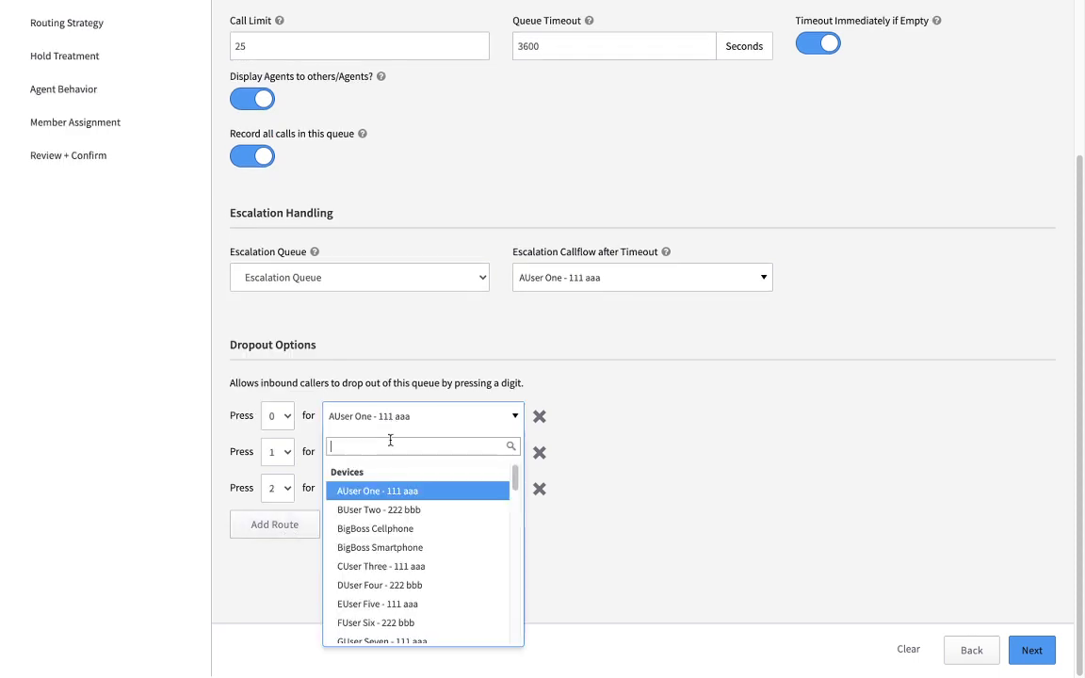
left_click(393, 510)
left_click(387, 465)
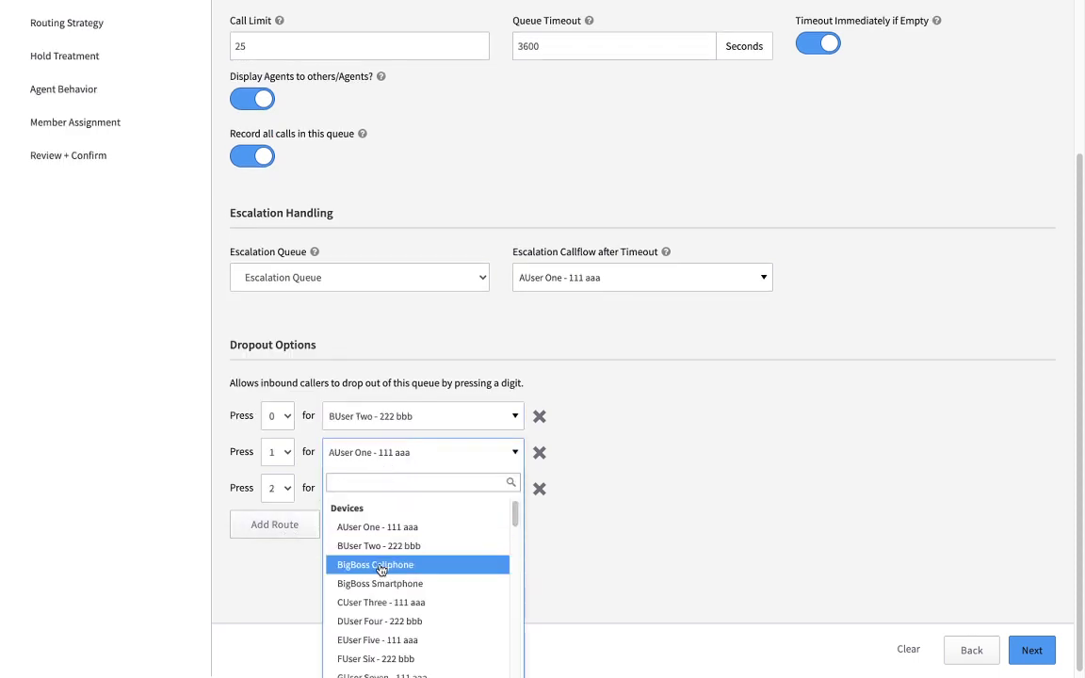
left_click(390, 566)
left_click(395, 491)
left_click(386, 640)
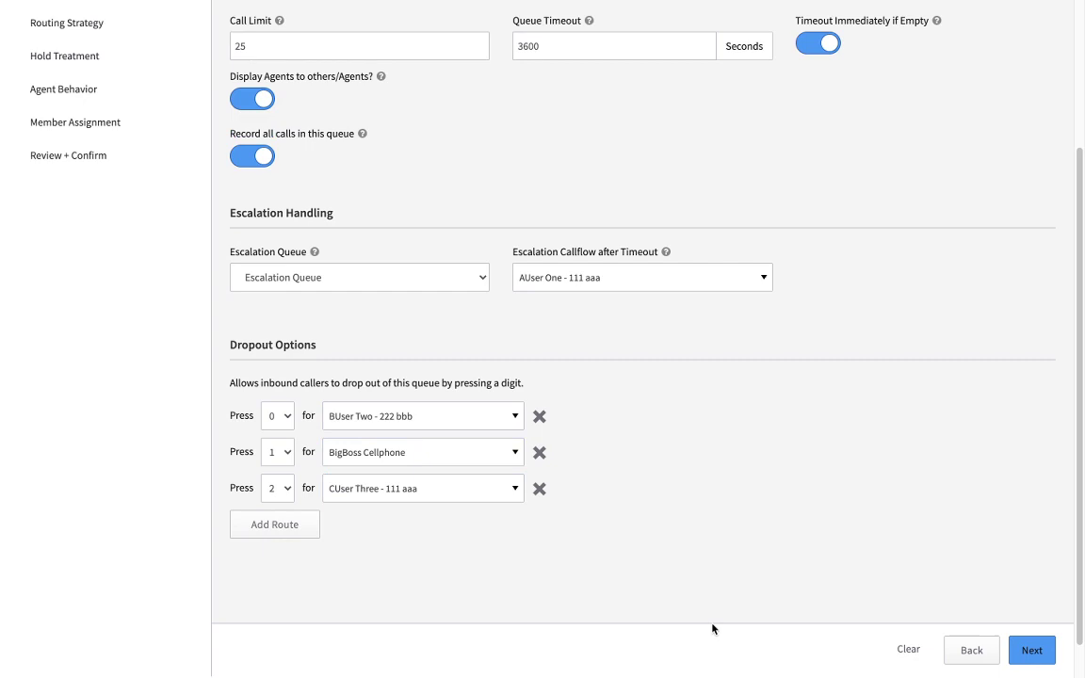
left_click(1032, 650)
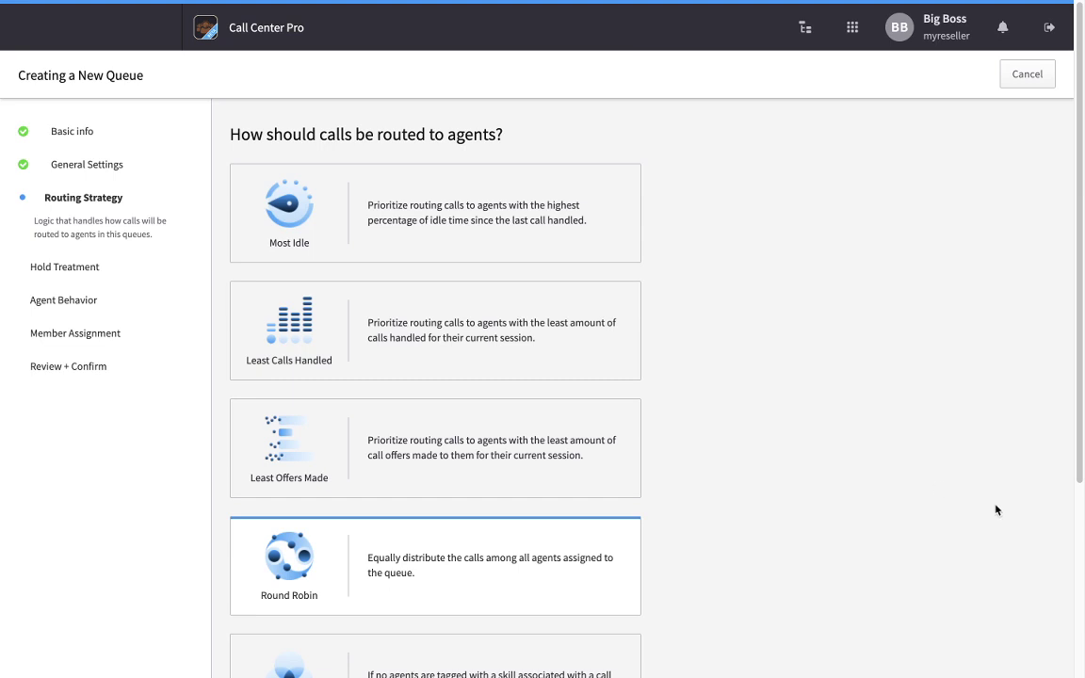
- Choose Skill based (Strict) as the queue's routing strategy
scroll(890, 443, "down", 3)
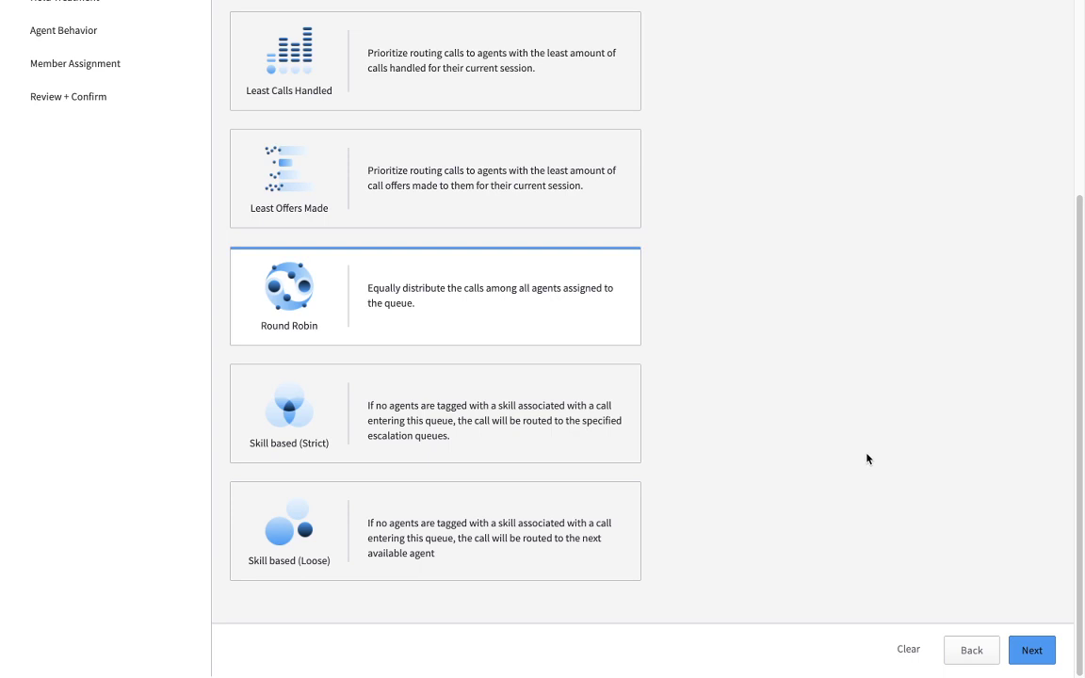
left_click(477, 430)
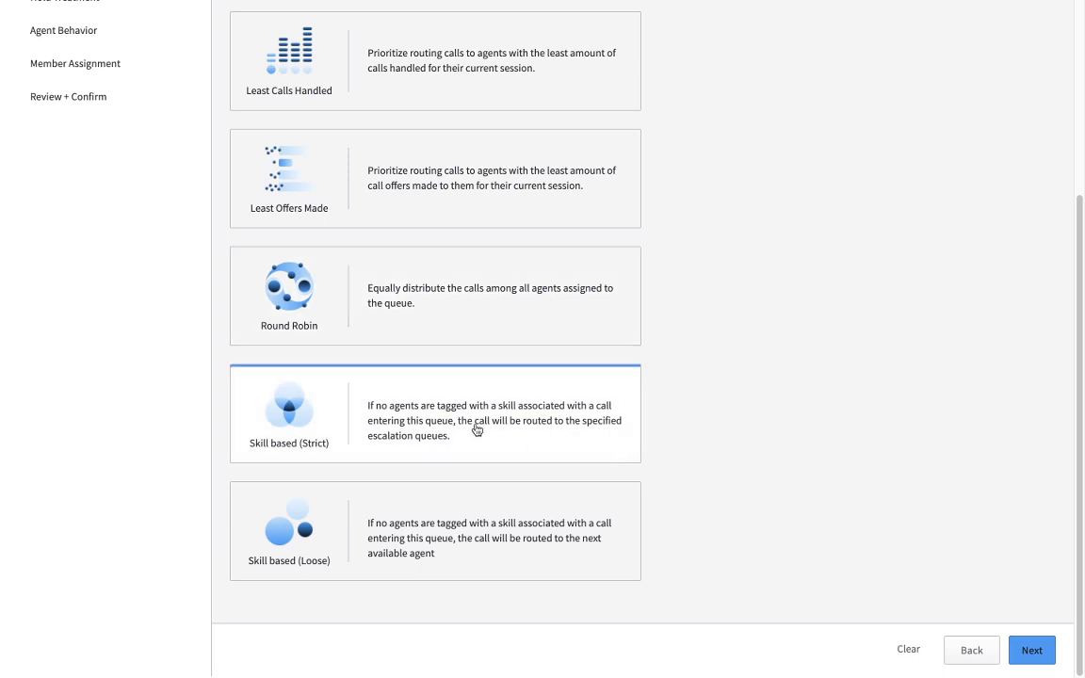
left_click(1032, 650)
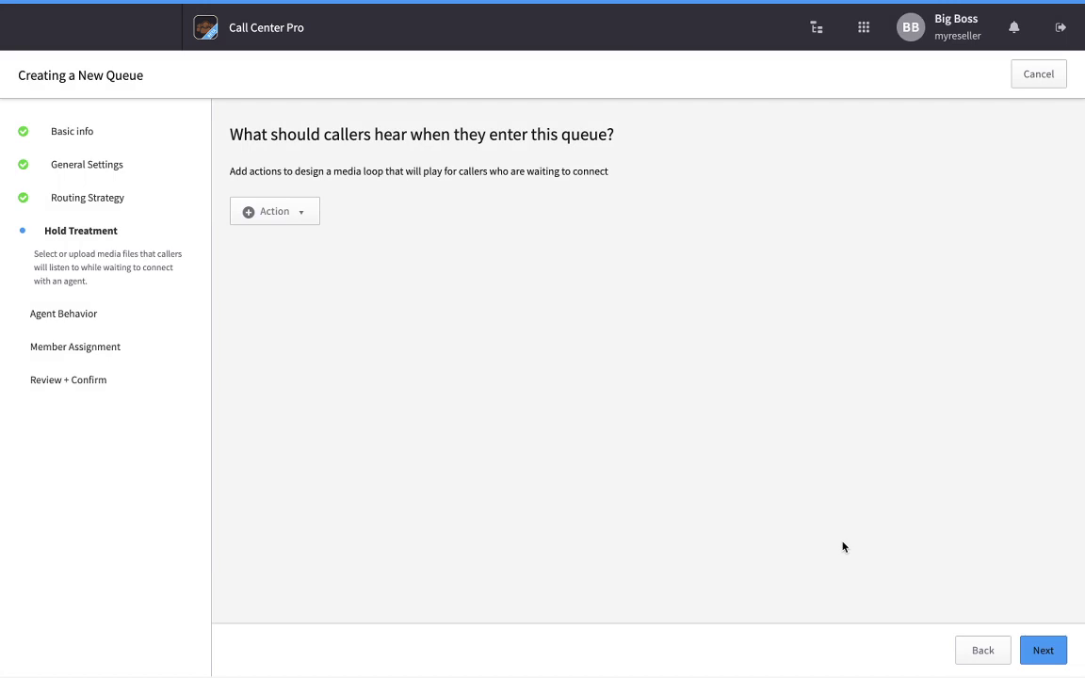
- Build hold loop: Announce Position, 5 s Pause, Announce Wait, 5 s Pause, Play Media File
left_click(300, 214)
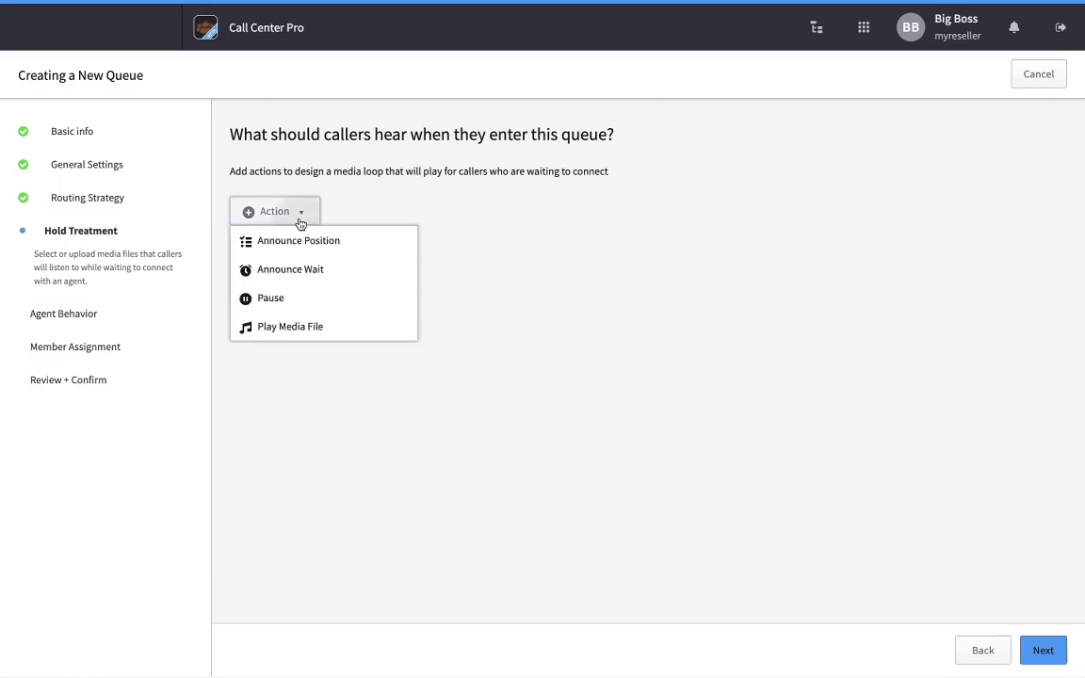
left_click(297, 240)
left_click(295, 257)
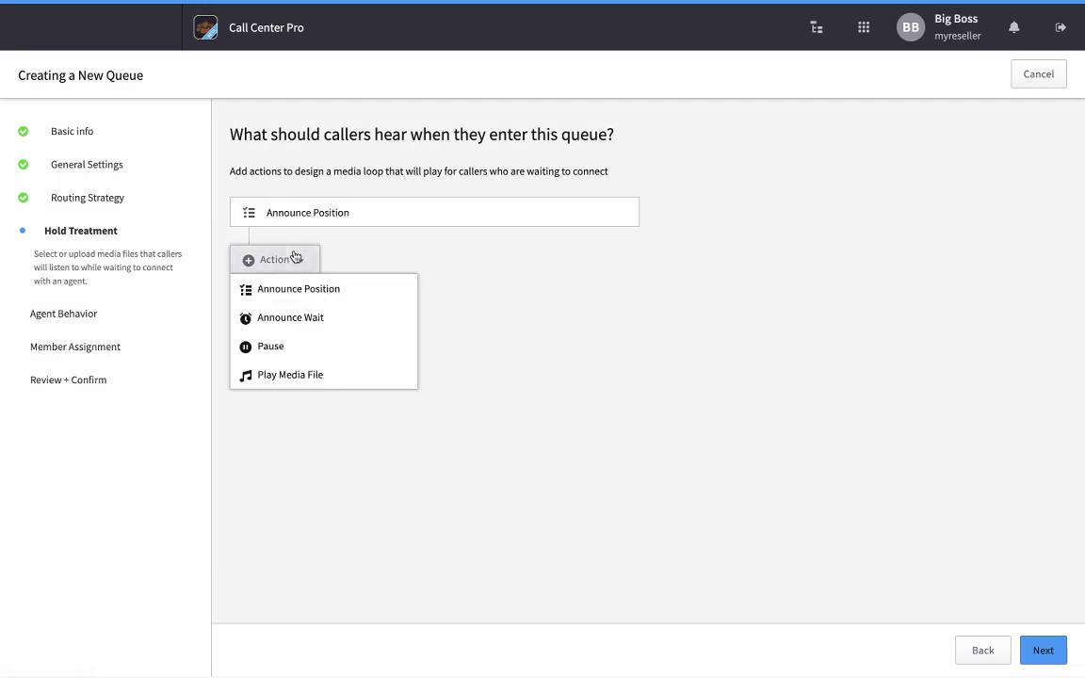
left_click(292, 346)
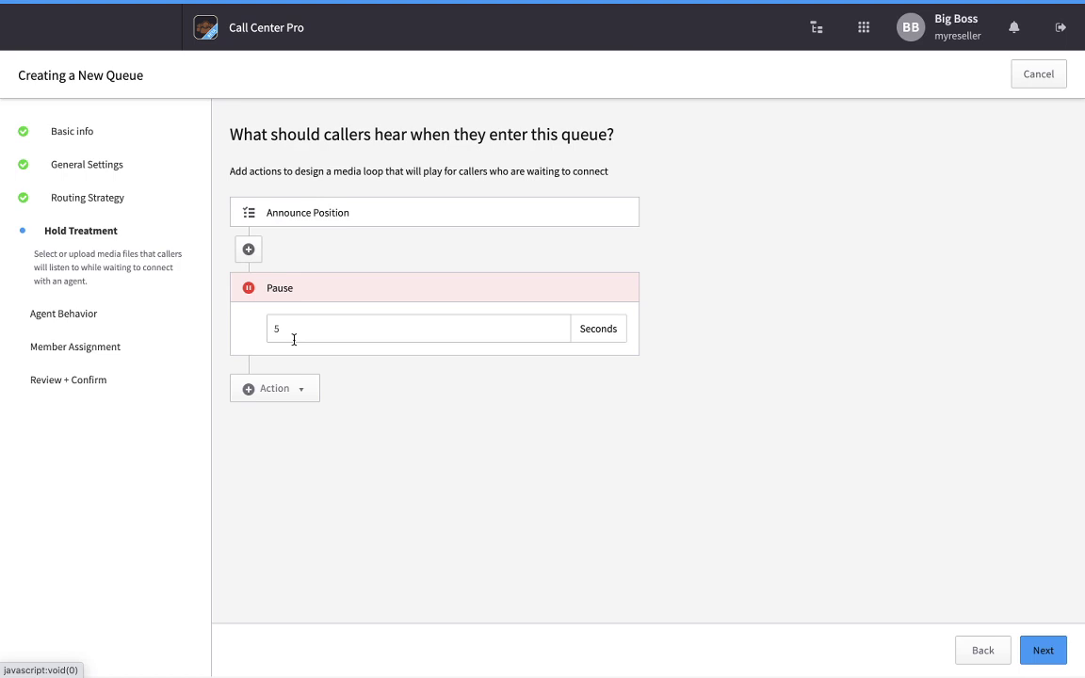
left_click(294, 390)
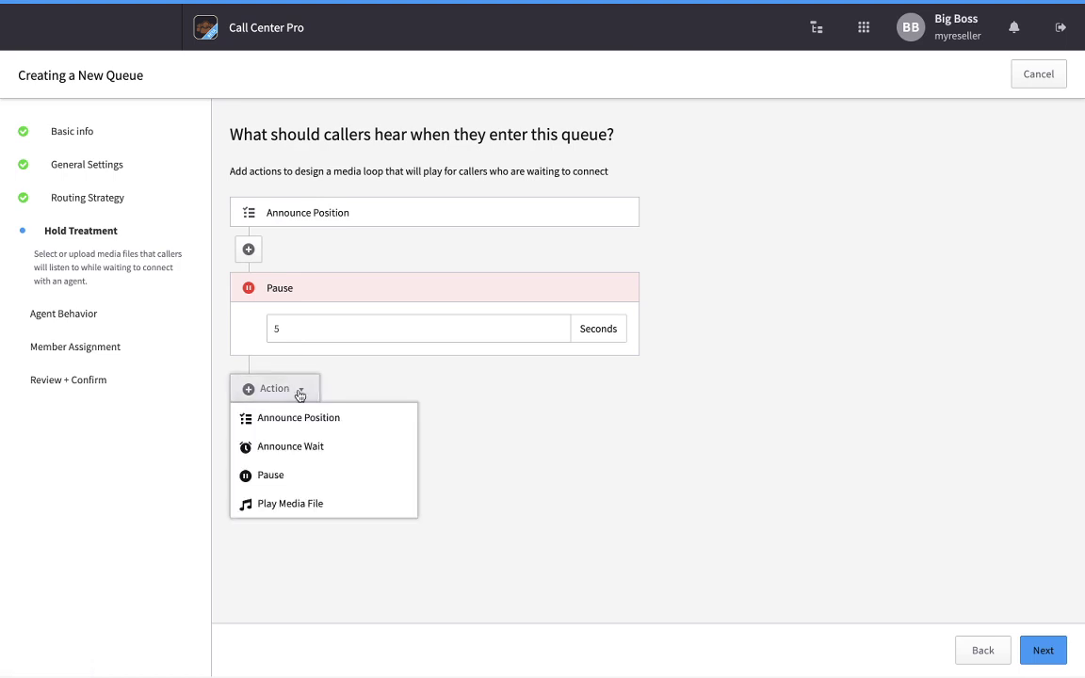
left_click(303, 448)
left_click(278, 550)
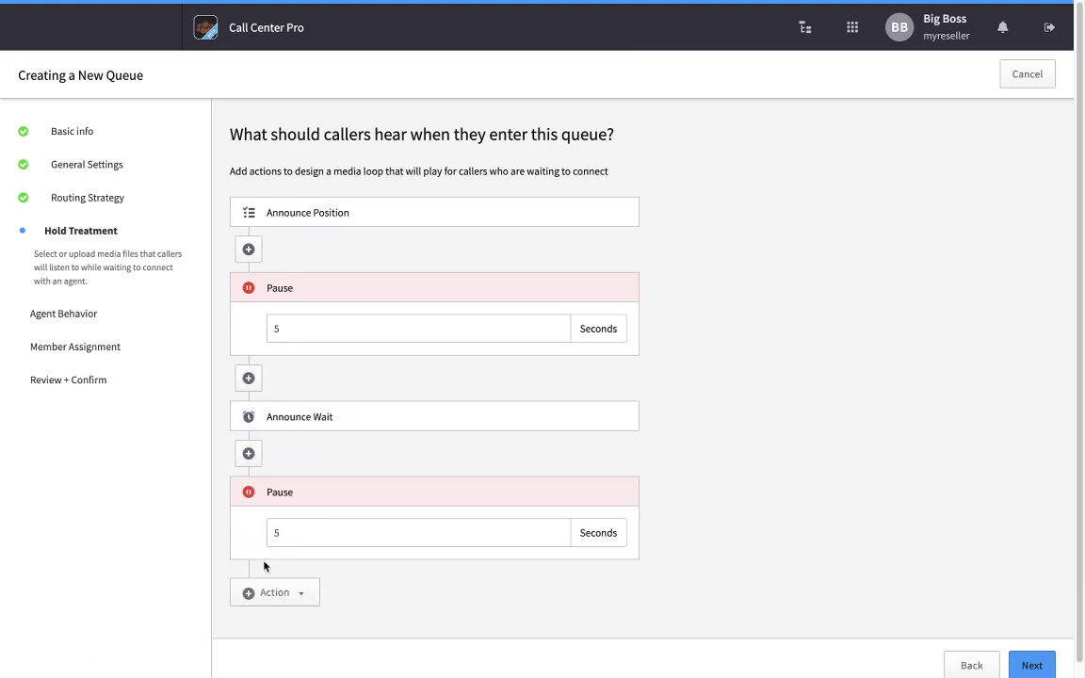
left_click(268, 592)
left_click(291, 661)
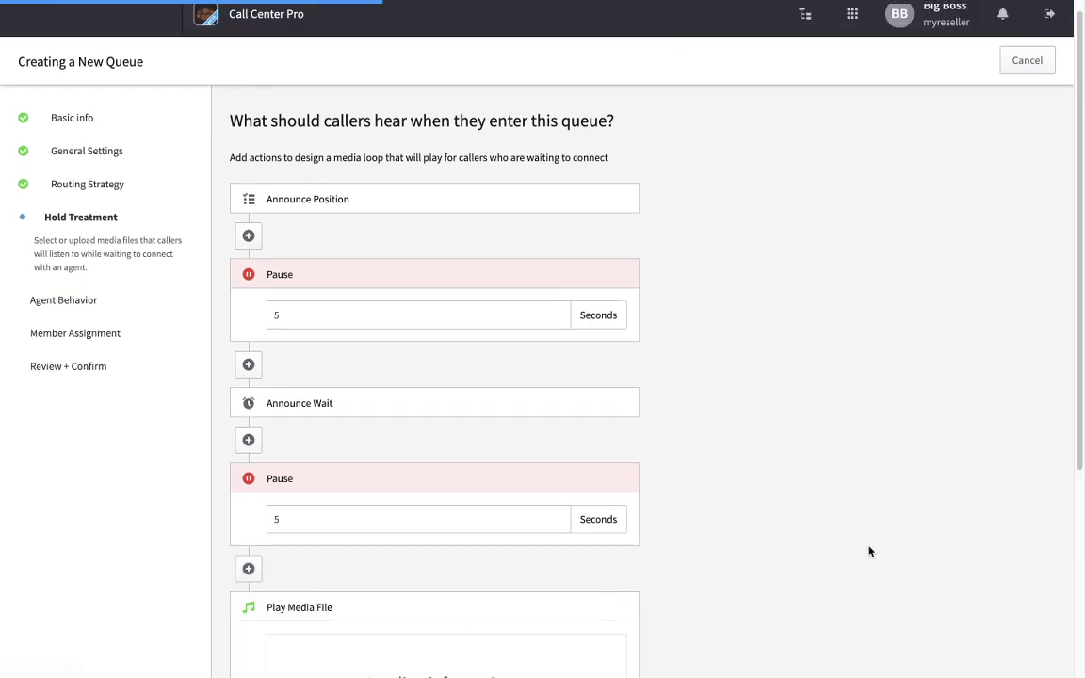
scroll(946, 537, "down", 3)
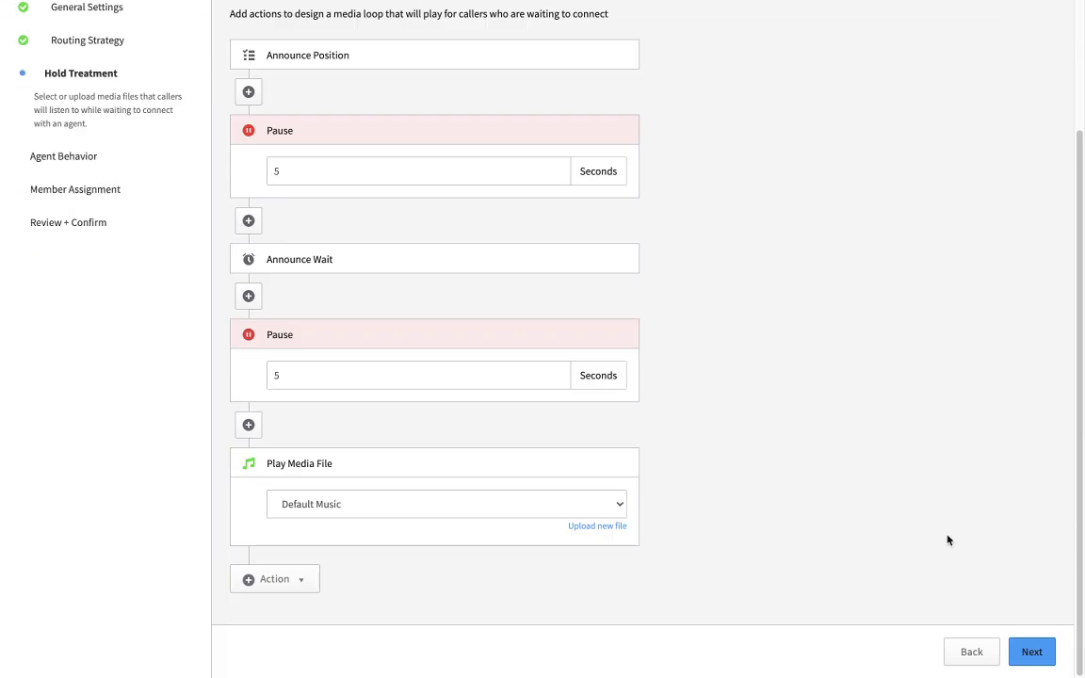
left_click(1031, 651)
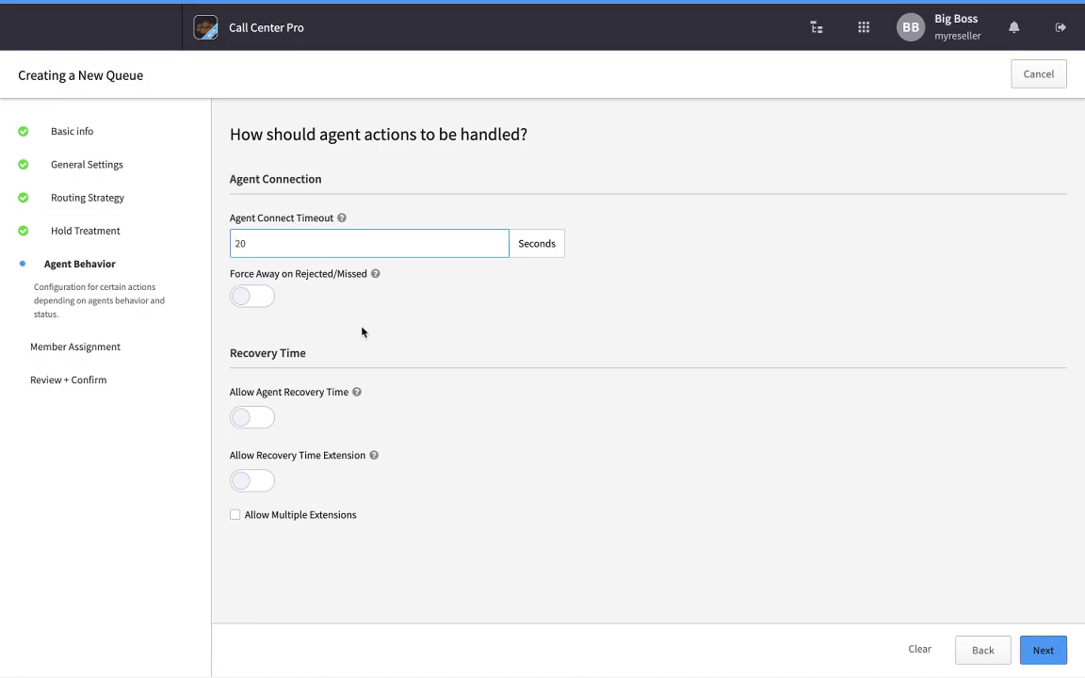
- Enable Force Away, 10-second Agent Recovery Time, recovery extension and multiple extensions
left_click(261, 299)
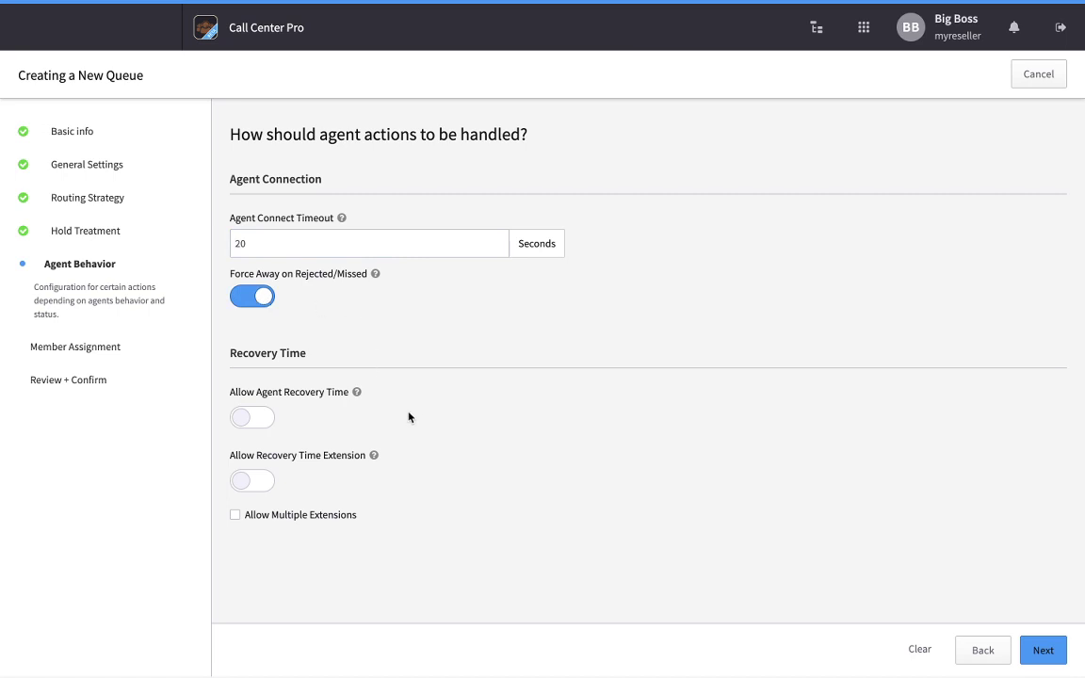
left_click(264, 420)
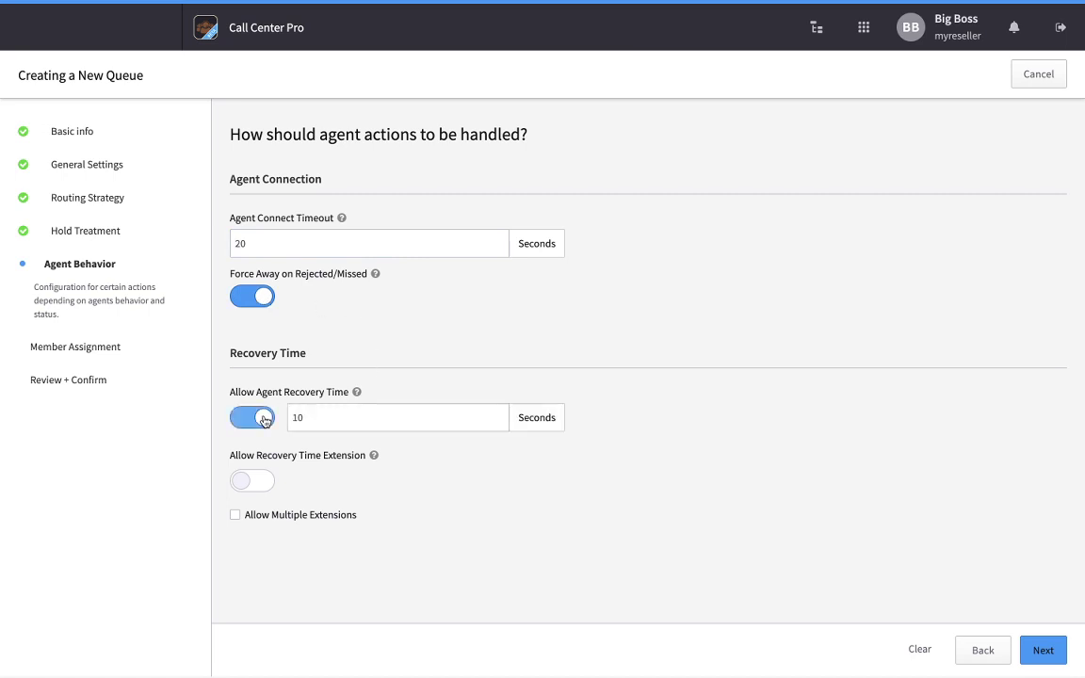
left_click(261, 486)
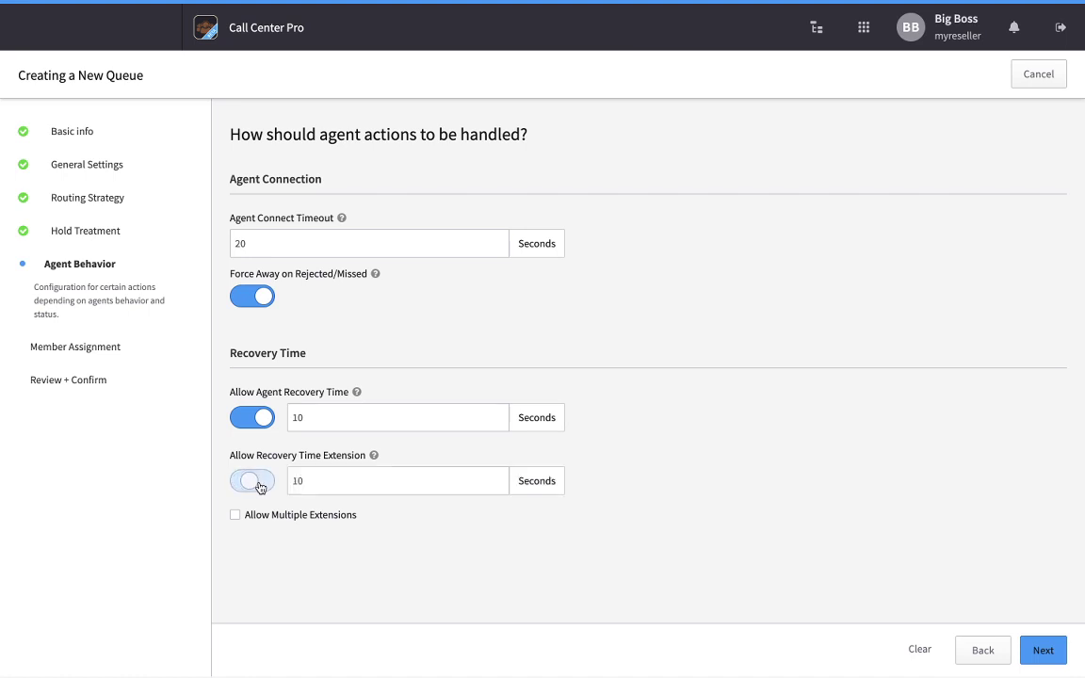
left_click(235, 515)
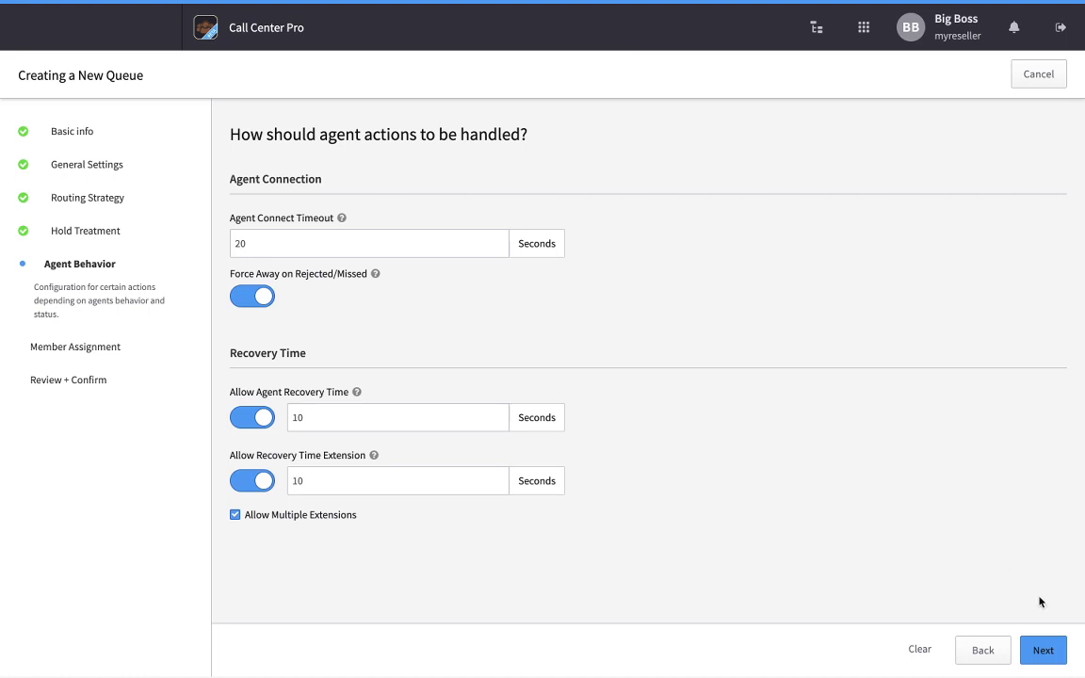
left_click(1041, 649)
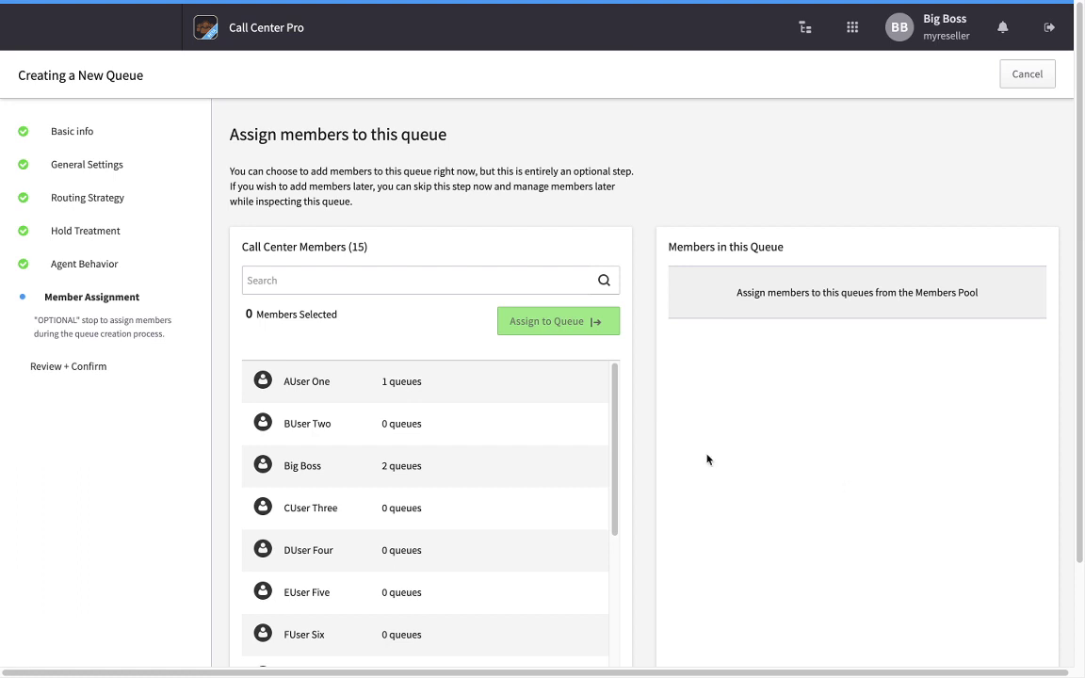
- Assign one member to the queue with the Manager role
left_click(466, 462)
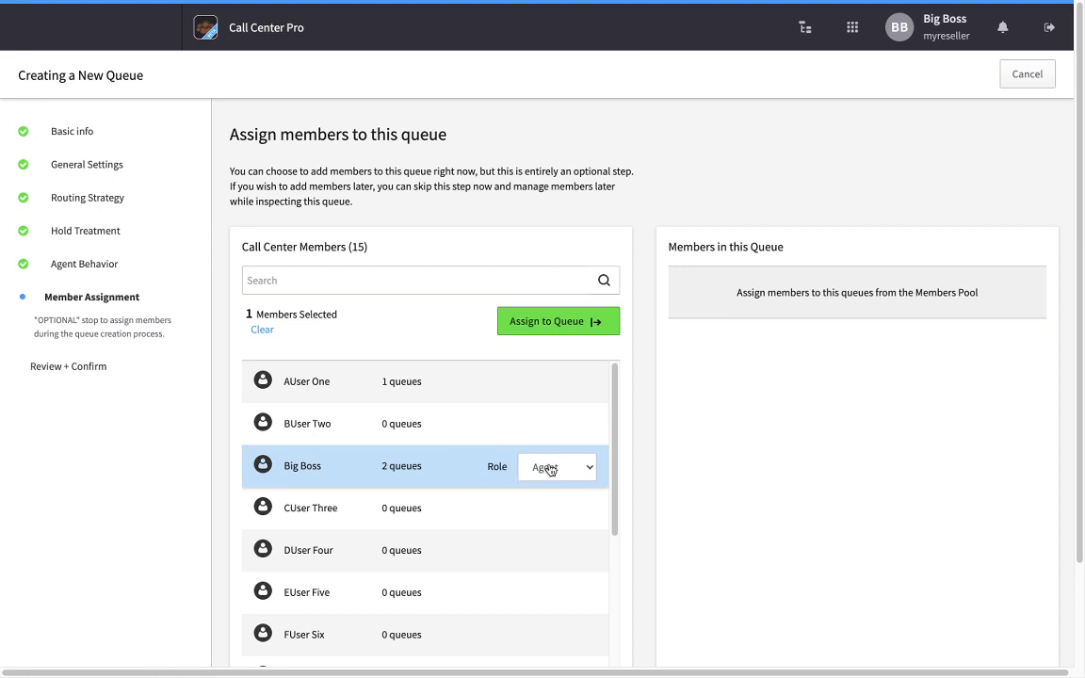
left_click(581, 470)
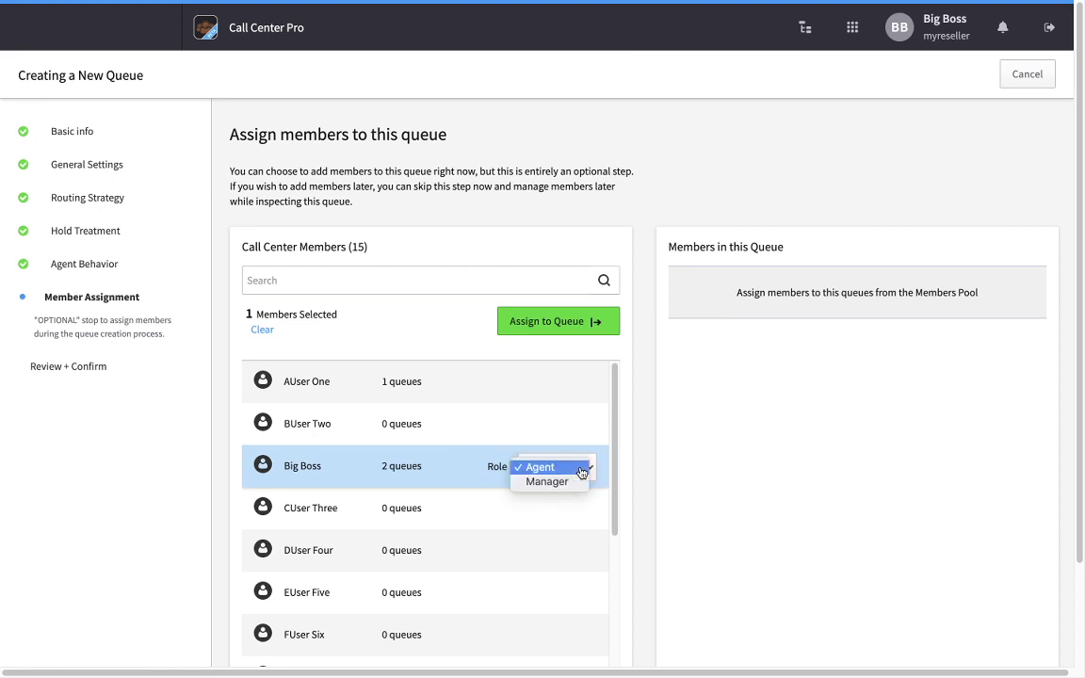
left_click(578, 481)
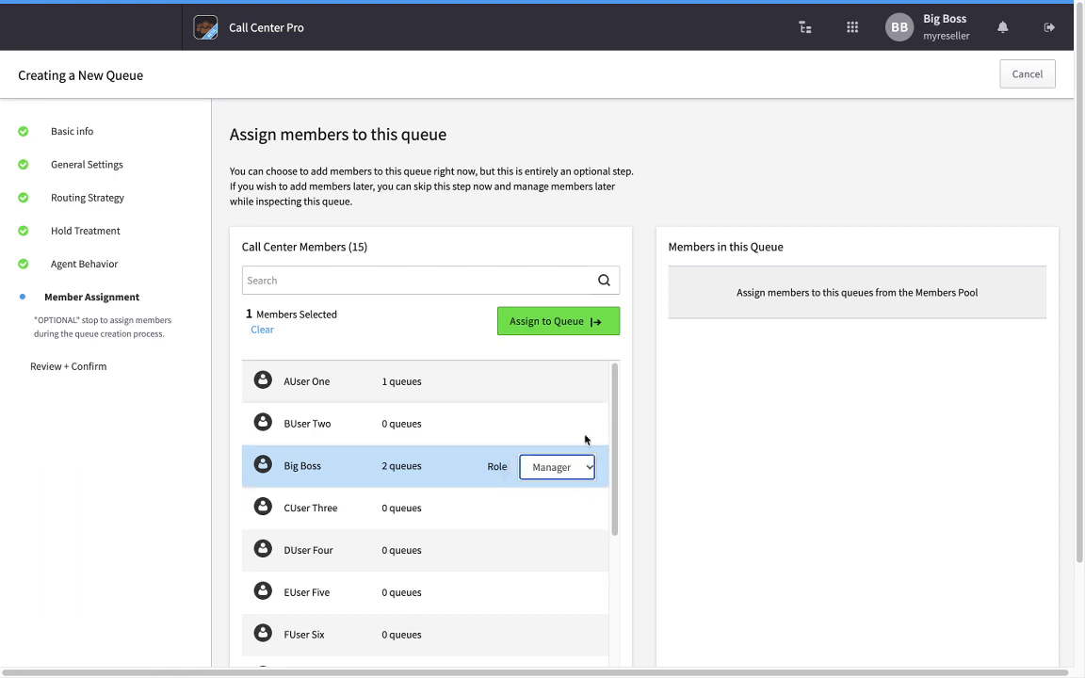
left_click(559, 325)
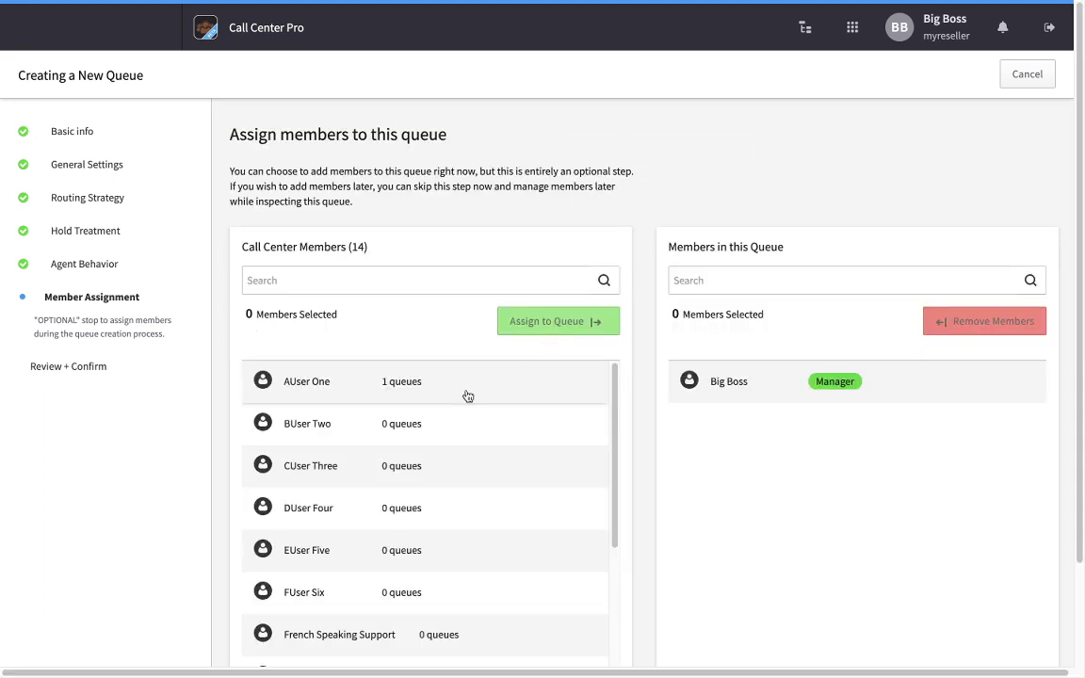
- Assign two more members to the queue as Agents
left_click(468, 391)
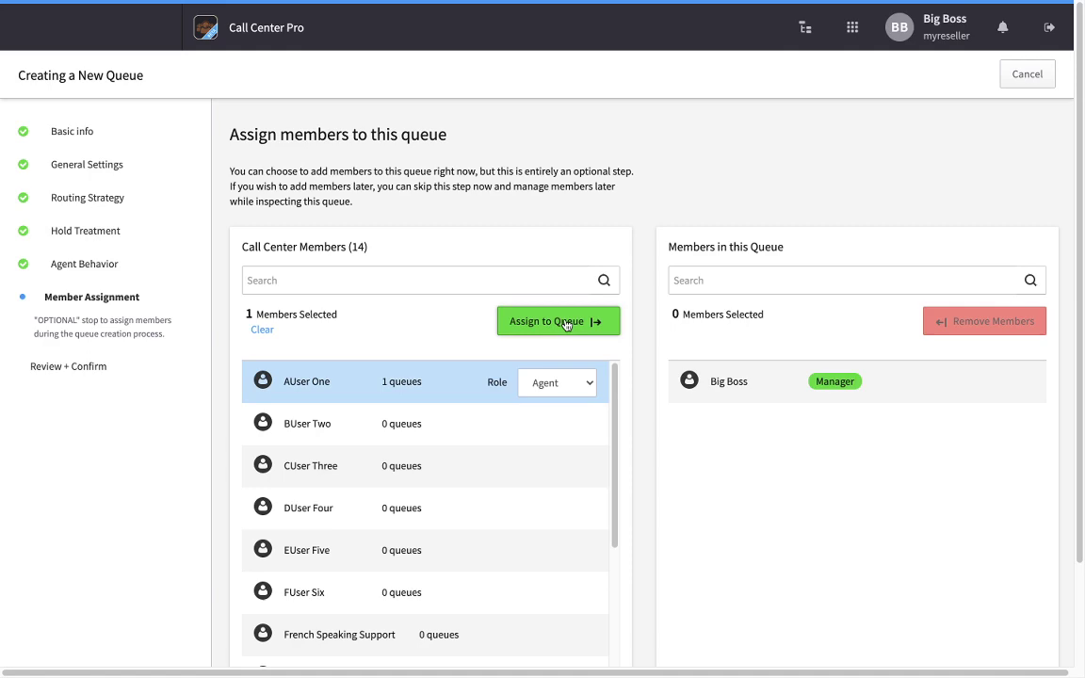
left_click(565, 325)
left_click(494, 465)
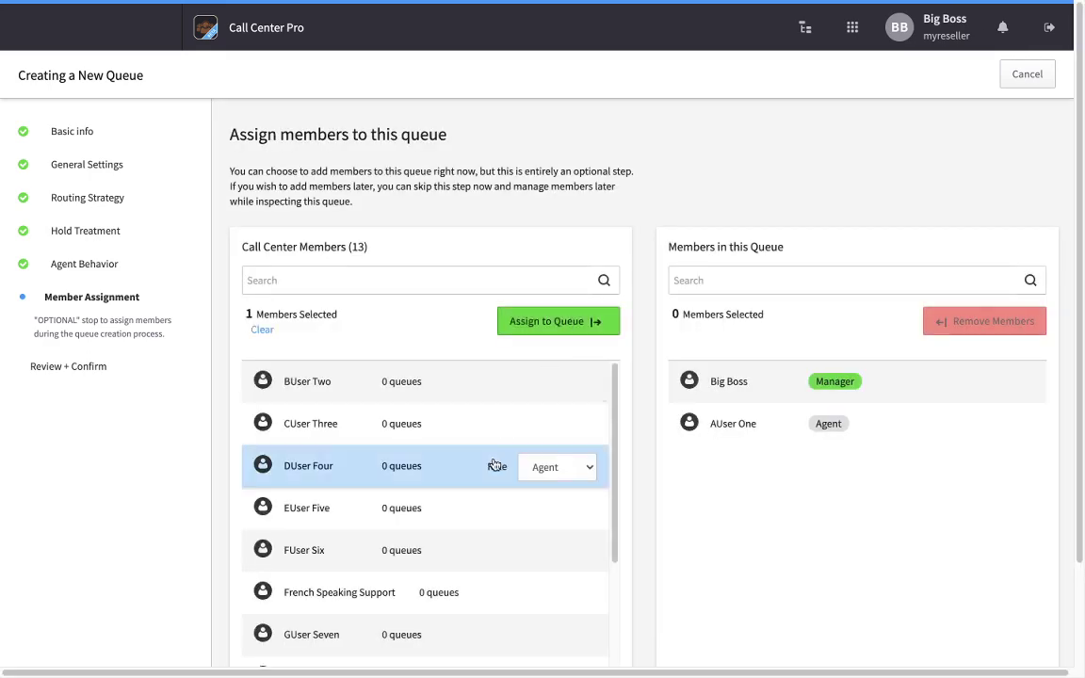
left_click(554, 323)
scroll(641, 395, "down", 2)
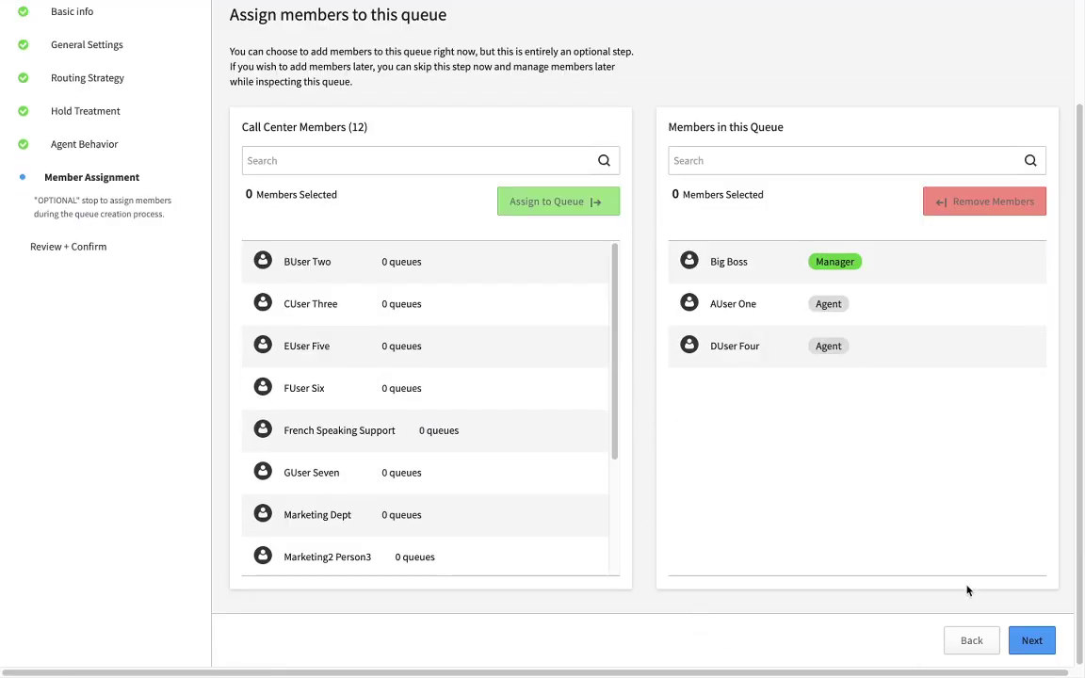
left_click(1032, 640)
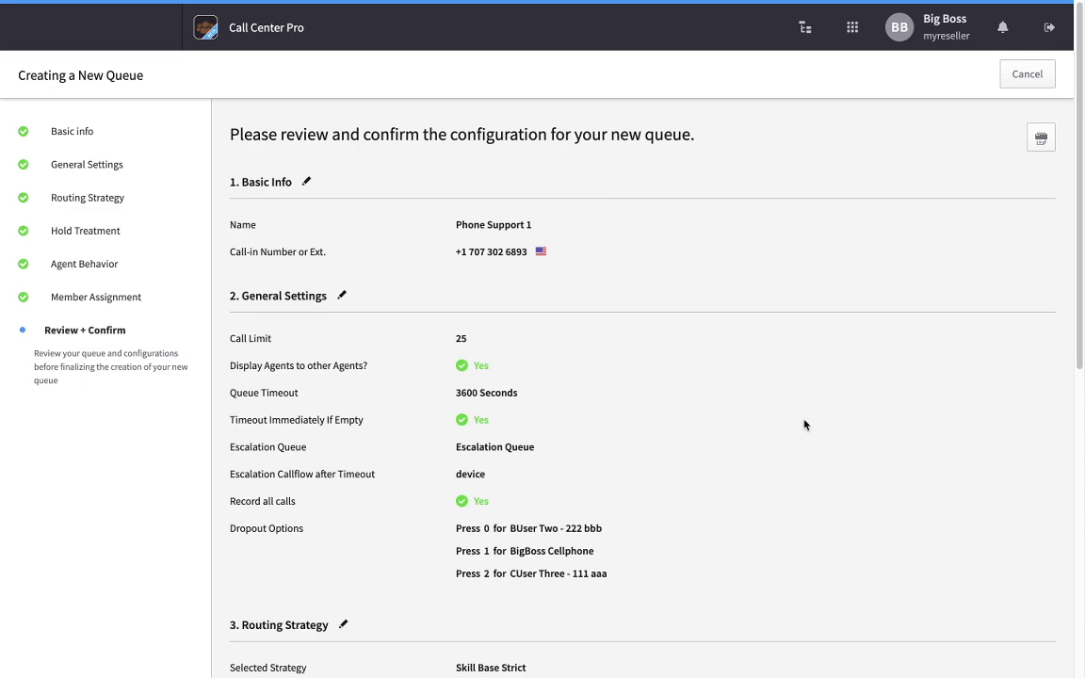
- Check the review summary and create the Phone Support 1 queue with Create Queue
scroll(804, 424, "down", 5)
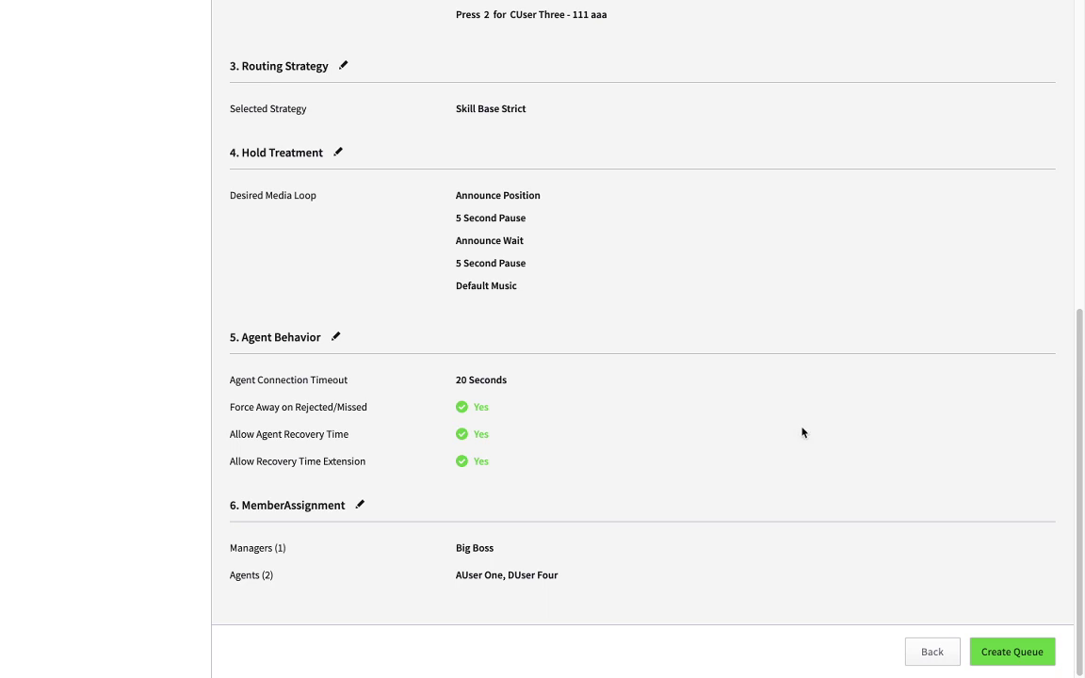
left_click(1003, 651)
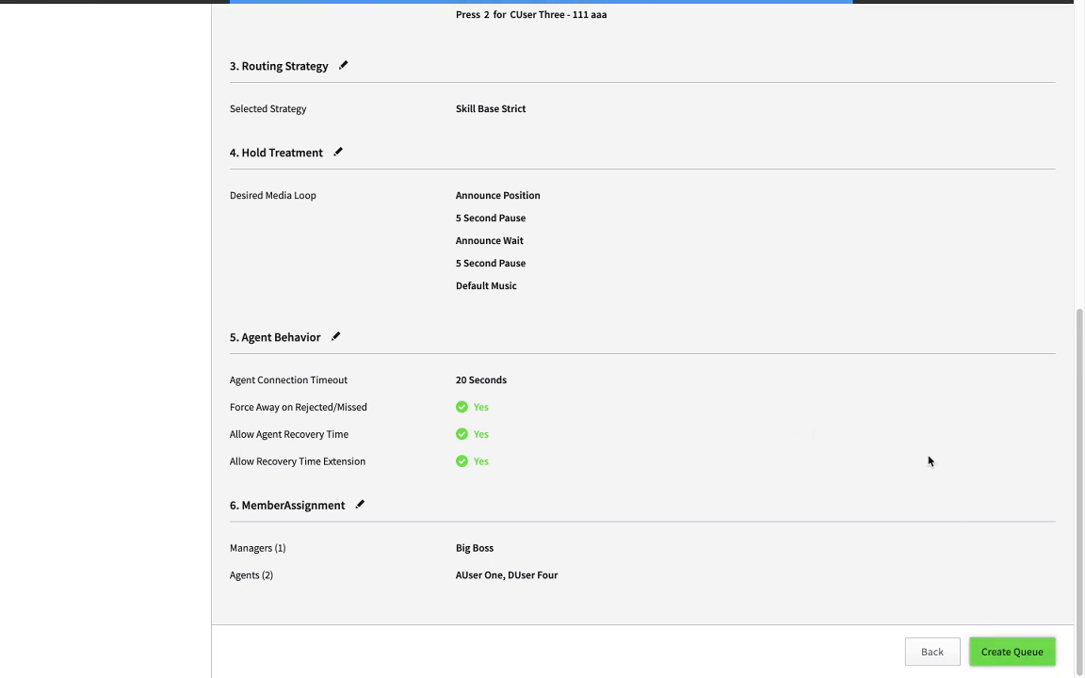